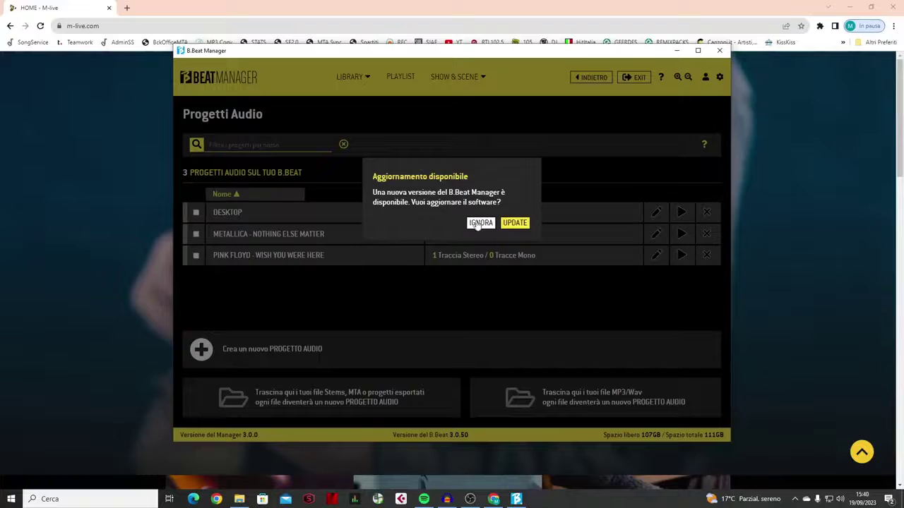
Download and install the available B.Beat Manager software update
left_click(515, 225)
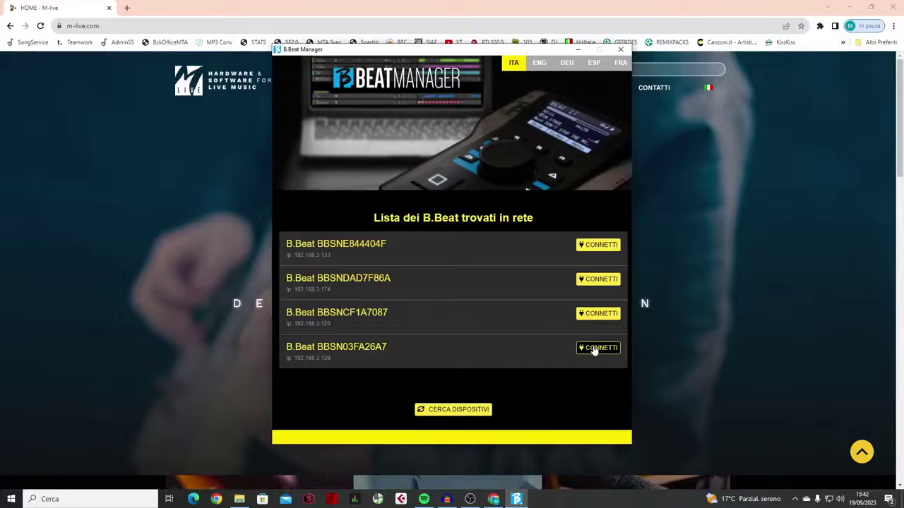
Connect to the last B.Beat unit in the network device list
left_click(598, 348)
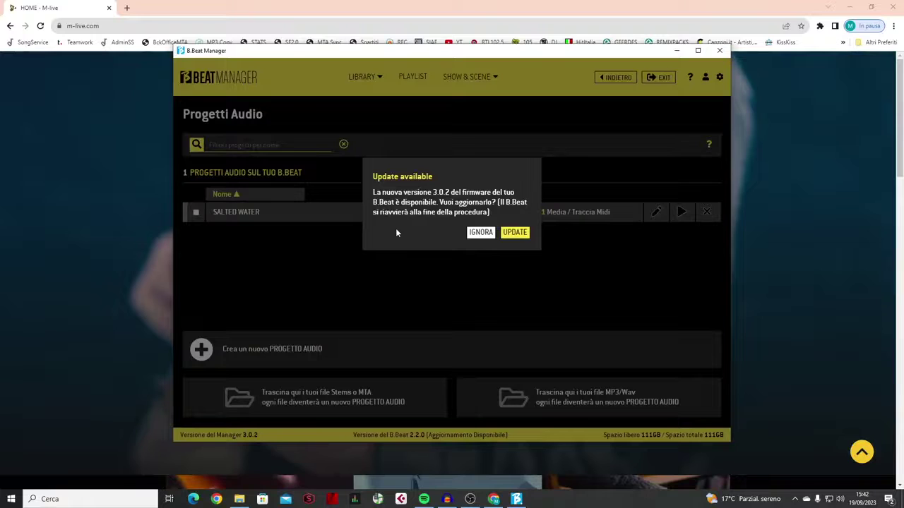
Install firmware 3.0.2 on the connected B.Beat until the update completes
left_click(516, 232)
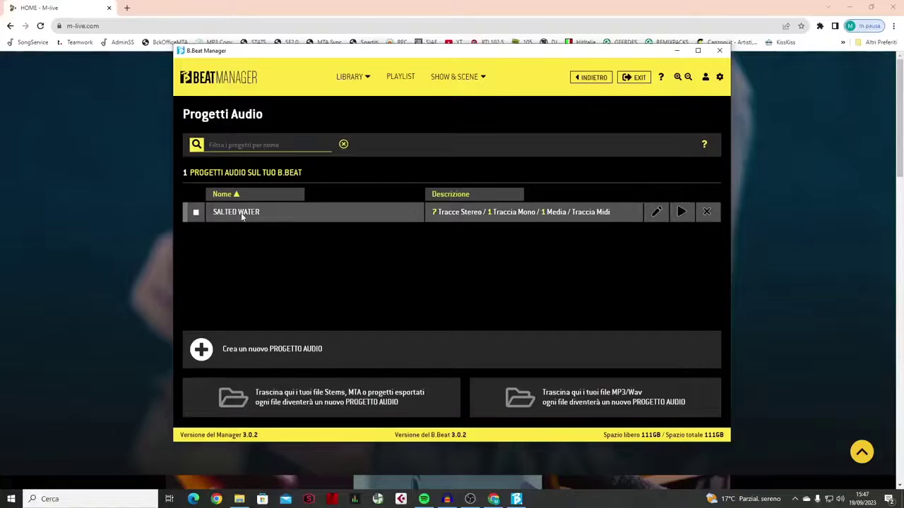
Open SALTED WATER, expand CONTENUTI EXTRA and show the TESTO lyrics tab
left_click(699, 53)
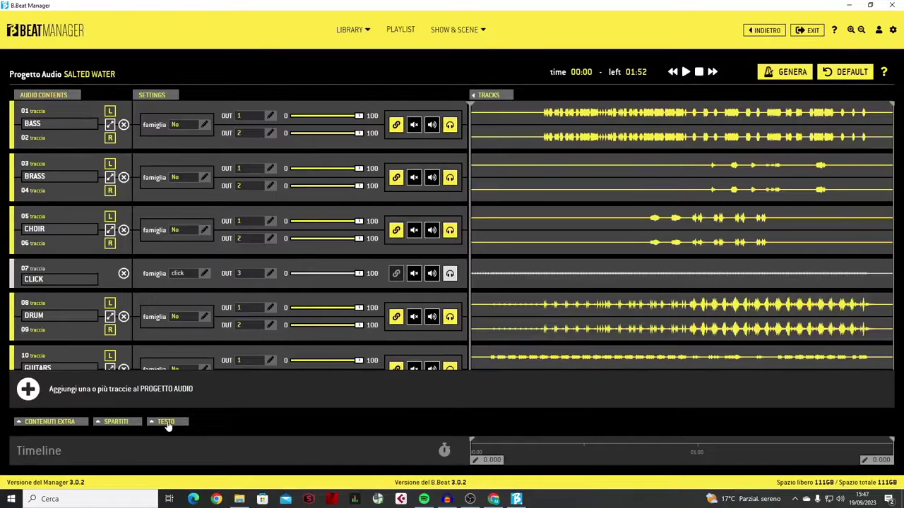
left_click(58, 422)
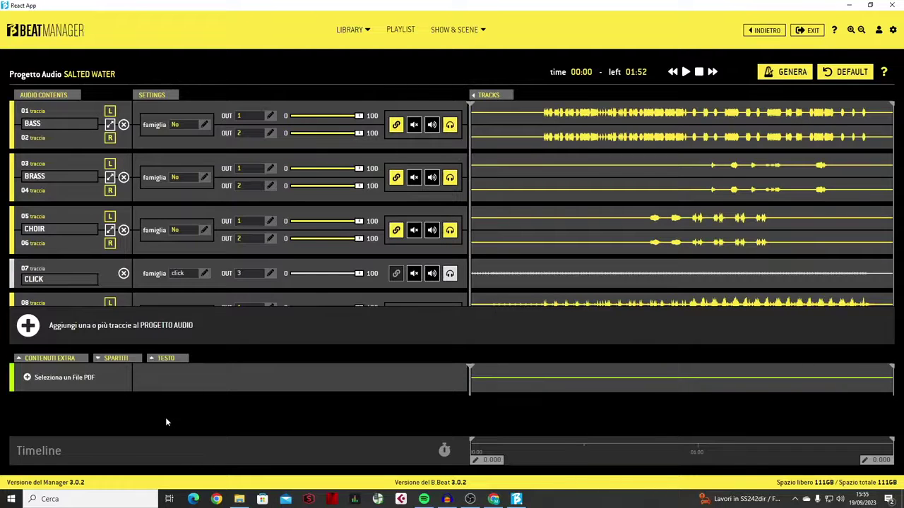
left_click(169, 359)
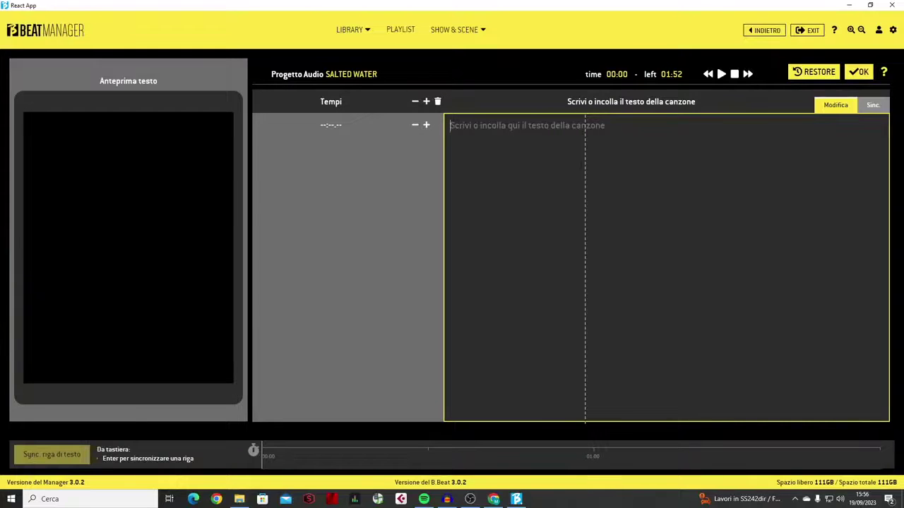
Enter 'Adesso facciamo un test' and 'In questo modo' as two test lyric lines
type("Adesso")
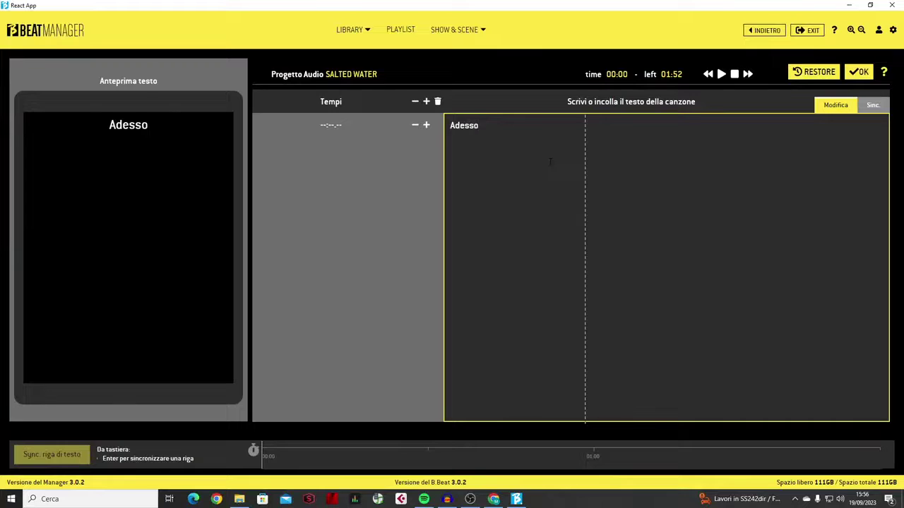
type(" facci")
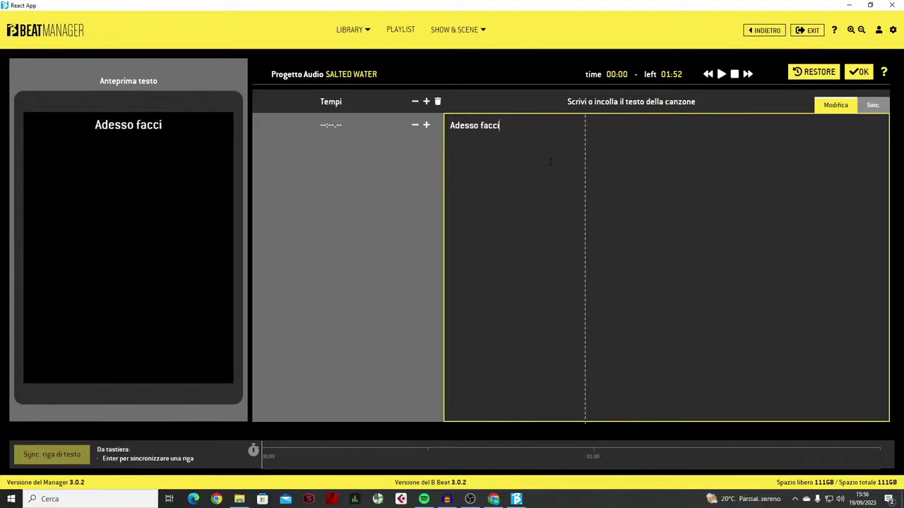
type("amo un test")
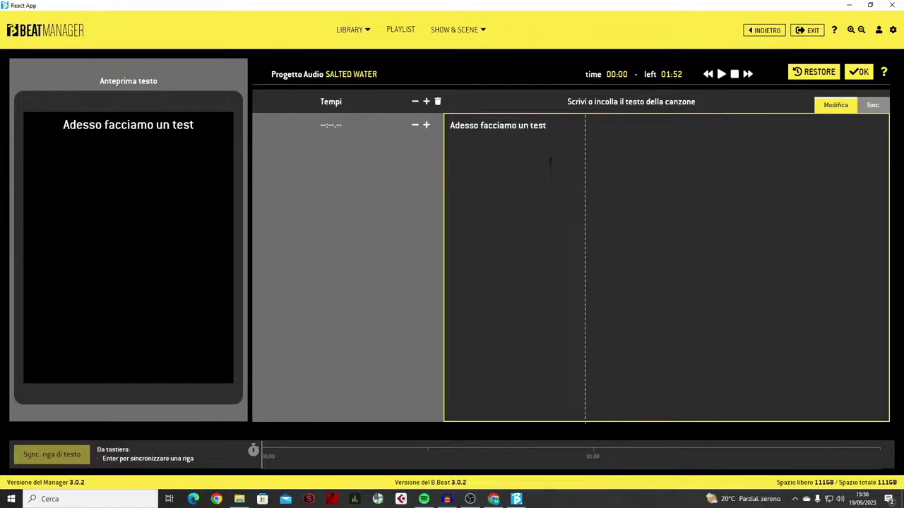
key("Return")
type("In questo modo")
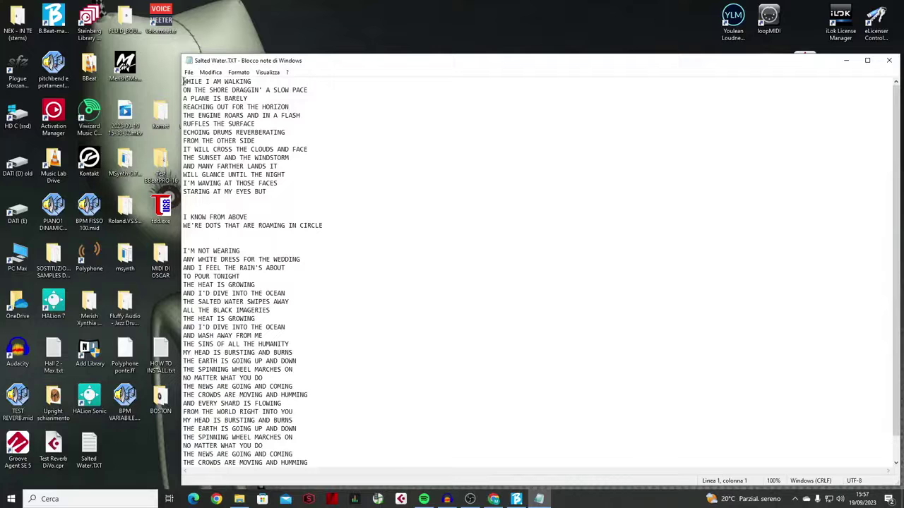
Copy all lyrics from Salted Water.TXT in Notepad and return to B.Beat Manager
left_click_drag(183, 82, 350, 494)
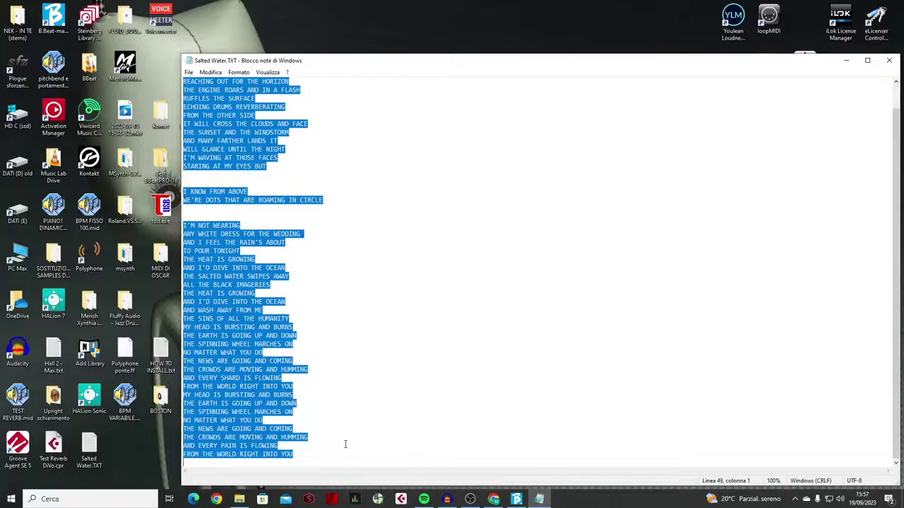
left_click(516, 500)
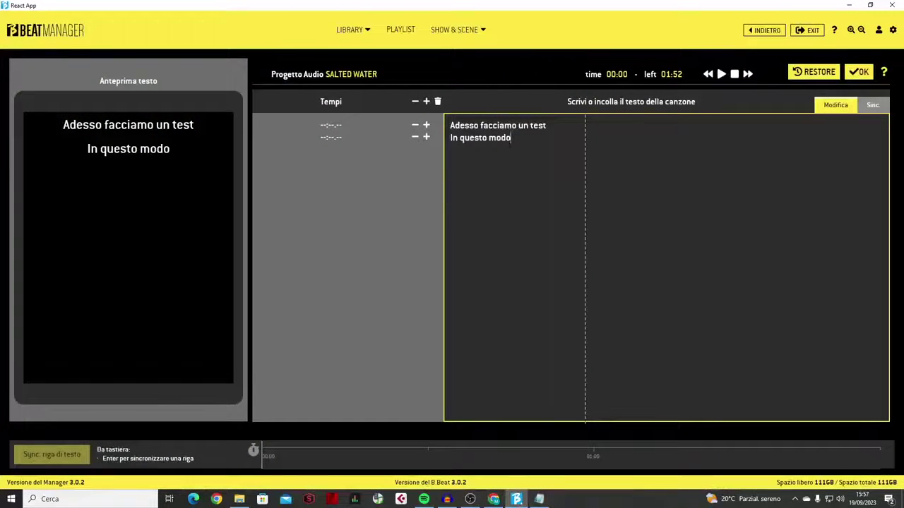
Replace the test lines with the pasted lyrics and delete the stray blank lines
left_click_drag(511, 137, 436, 119)
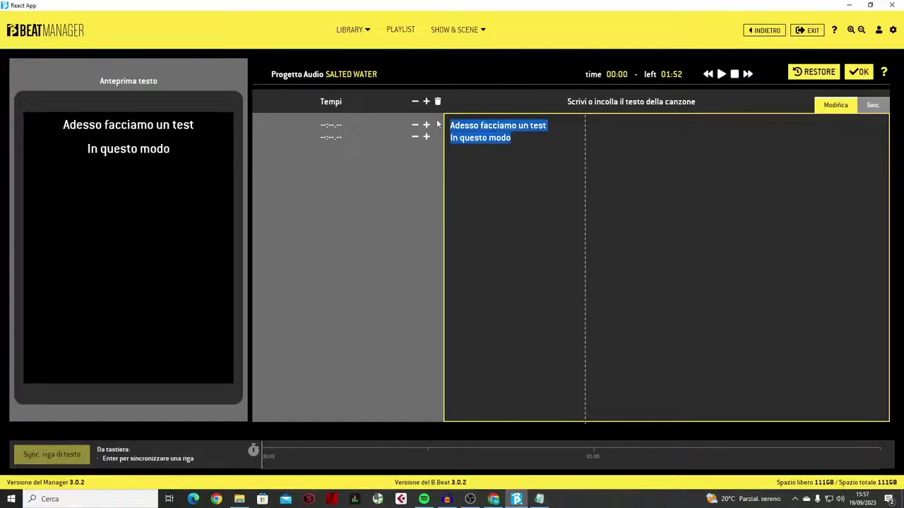
key("ctrl+v")
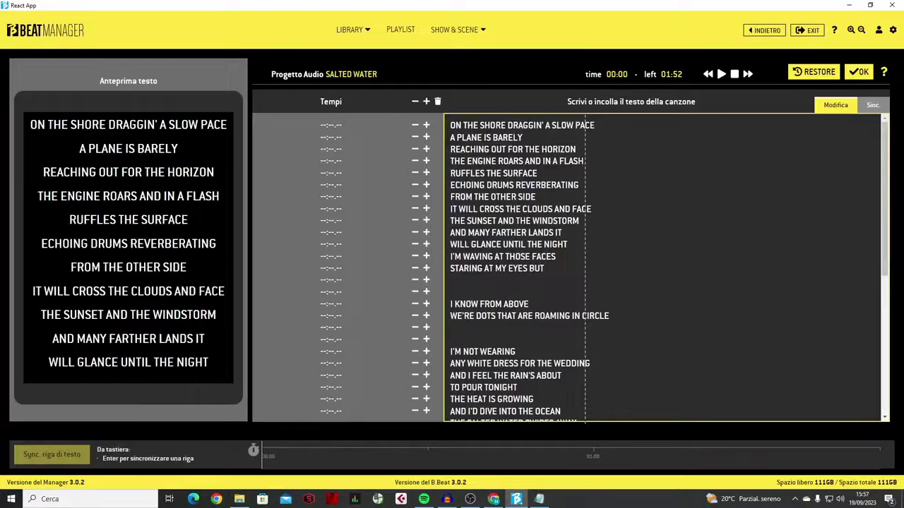
left_click(569, 269)
key("Delete")
key("Delete")
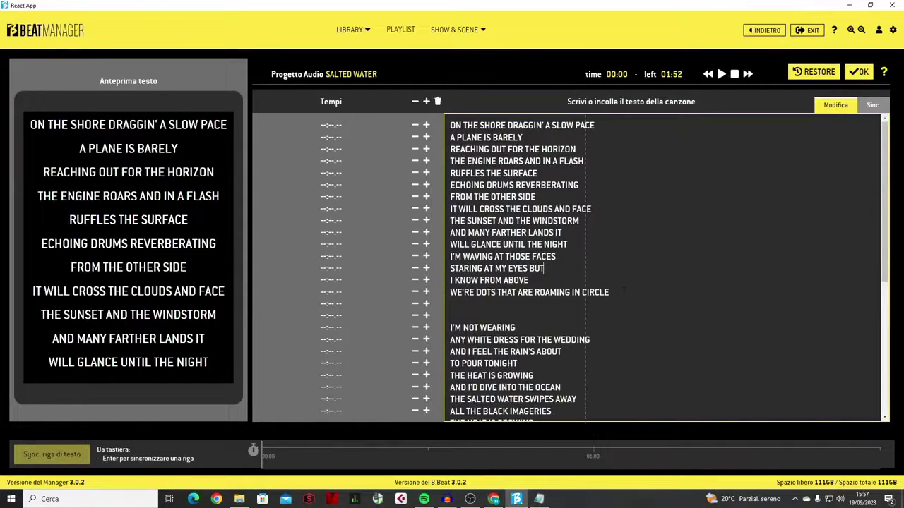
left_click(624, 291)
key("Delete")
key("Delete")
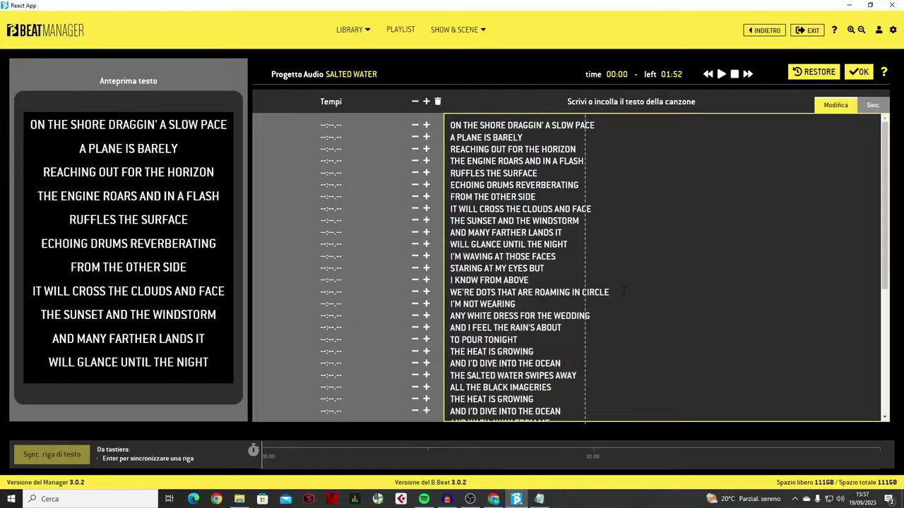
Put HUMMING on its own lyric line and return to the first line
scroll(526, 269, "down", 5)
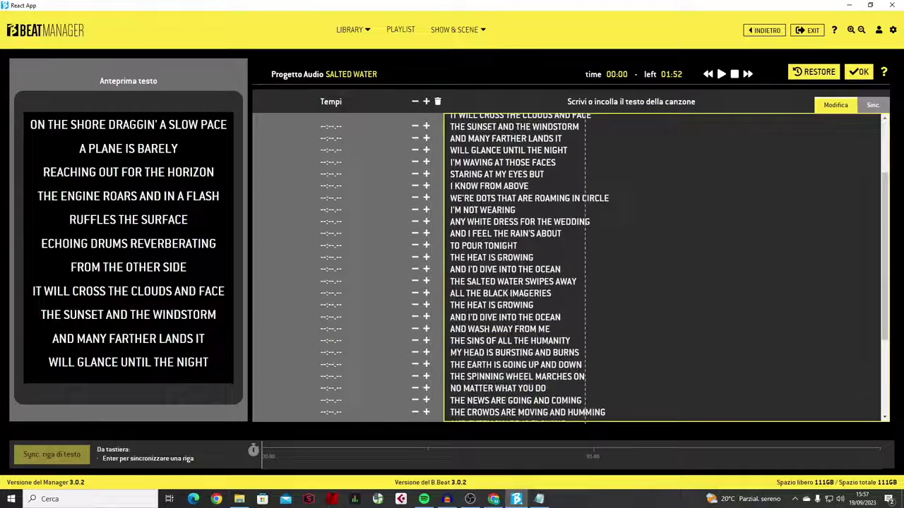
scroll(526, 269, "down", 2)
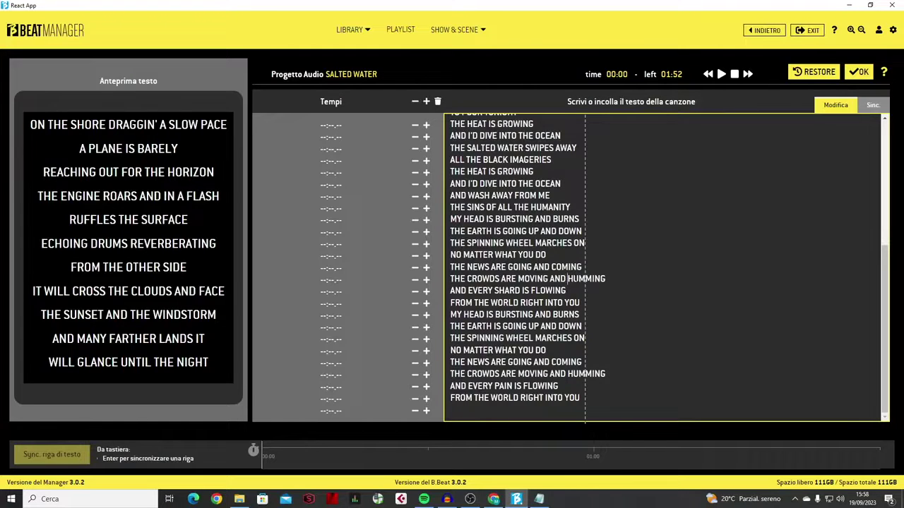
key("Return")
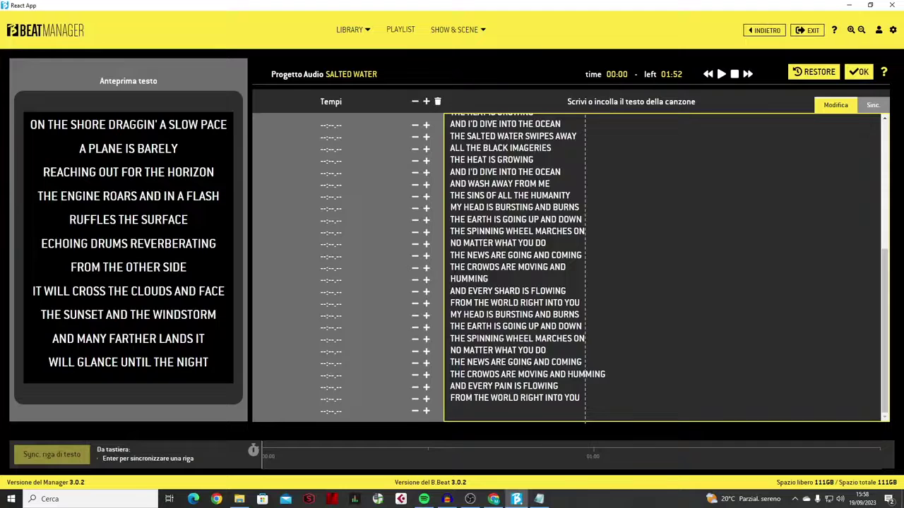
key("Return")
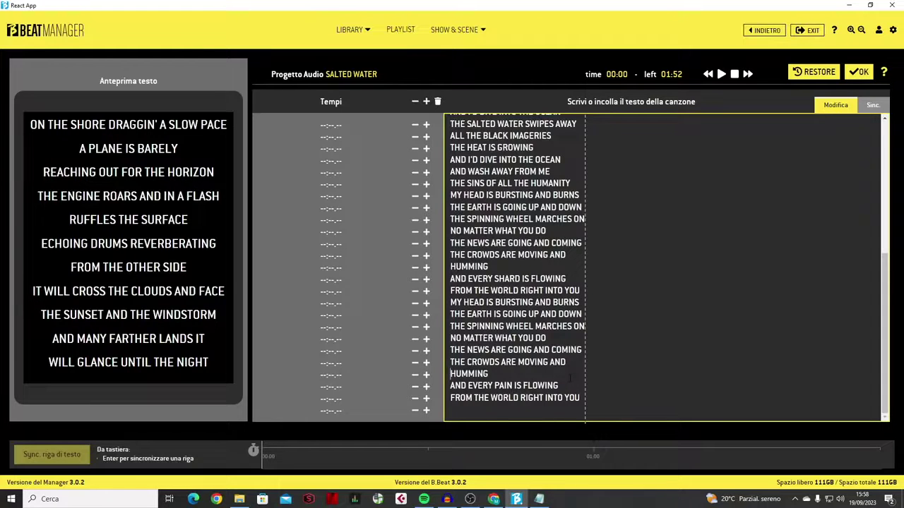
left_click(63, 458)
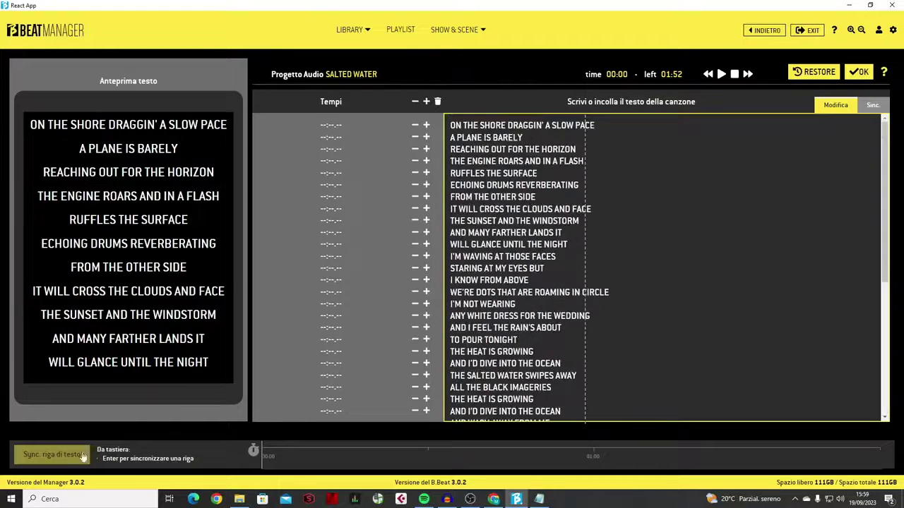
Play the track and timestamp the first eight lyric lines, 00:20.545 to 00:32.043, then pause
left_click(721, 75)
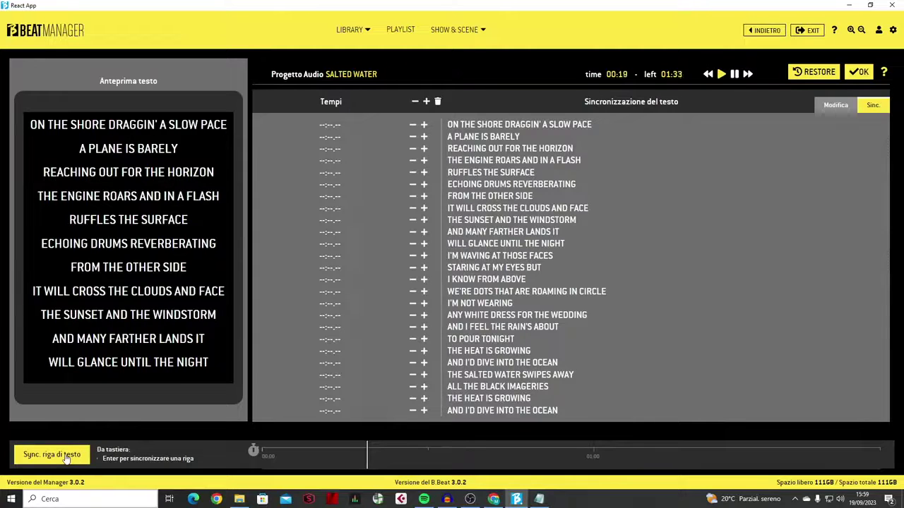
left_click(67, 457)
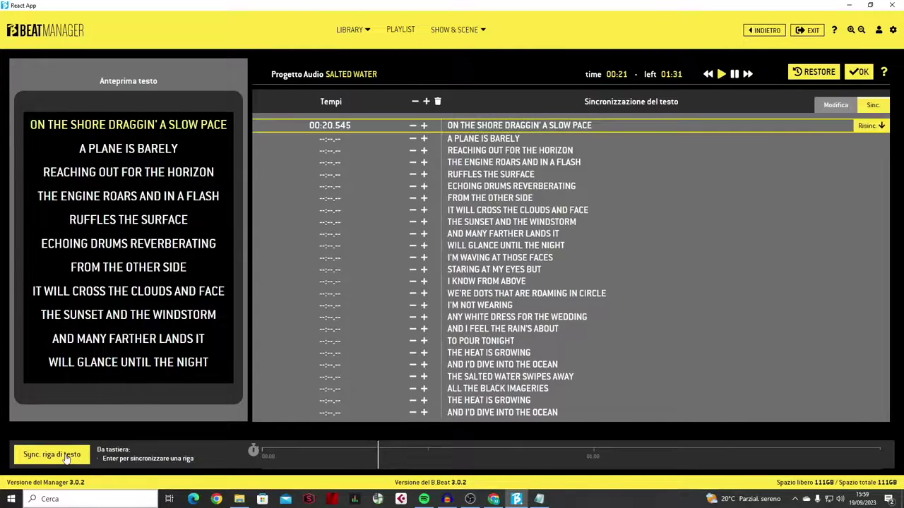
left_click(73, 458)
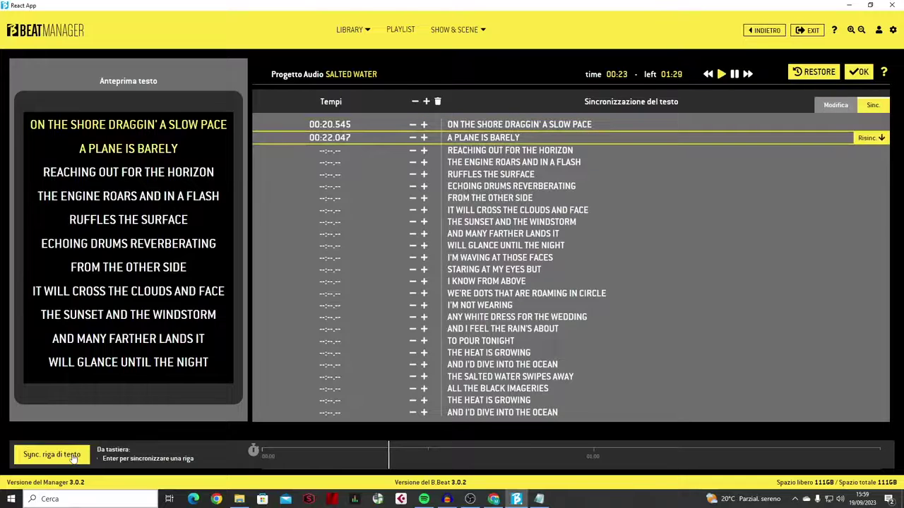
left_click(73, 458)
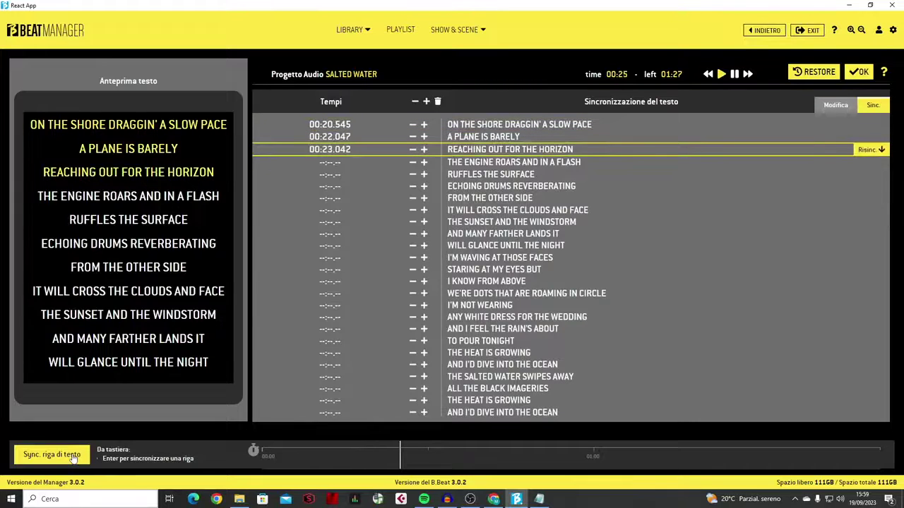
left_click(73, 458)
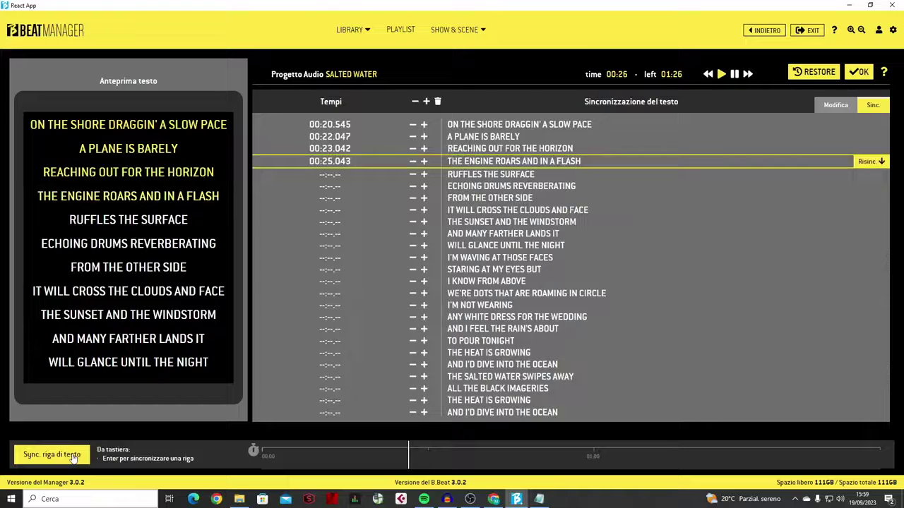
left_click(73, 459)
left_click(73, 458)
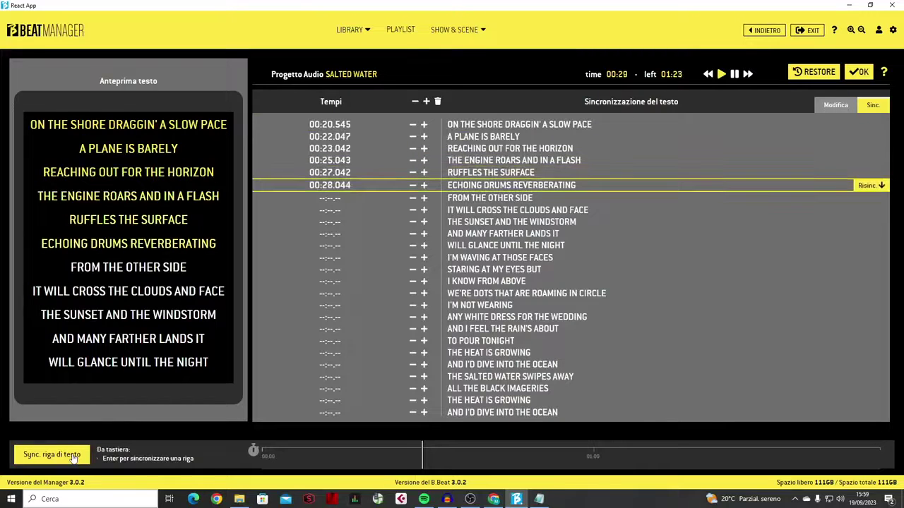
left_click(74, 458)
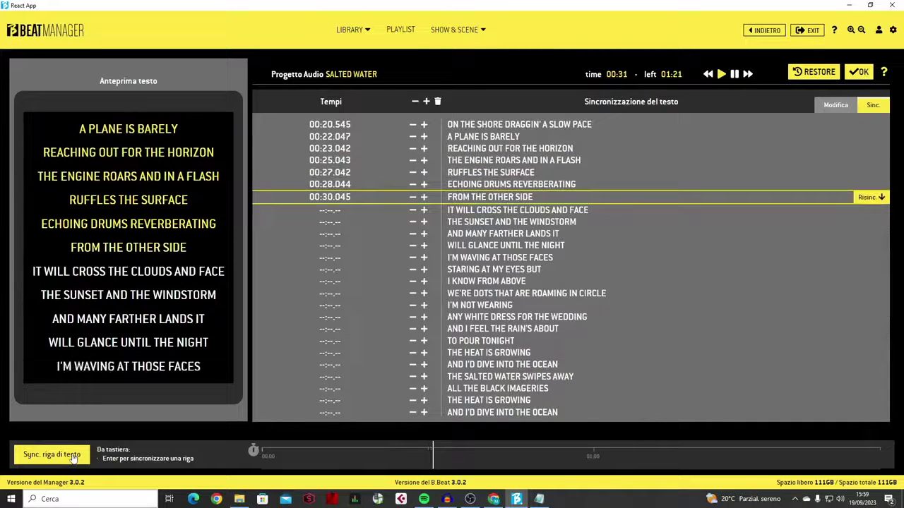
left_click(75, 459)
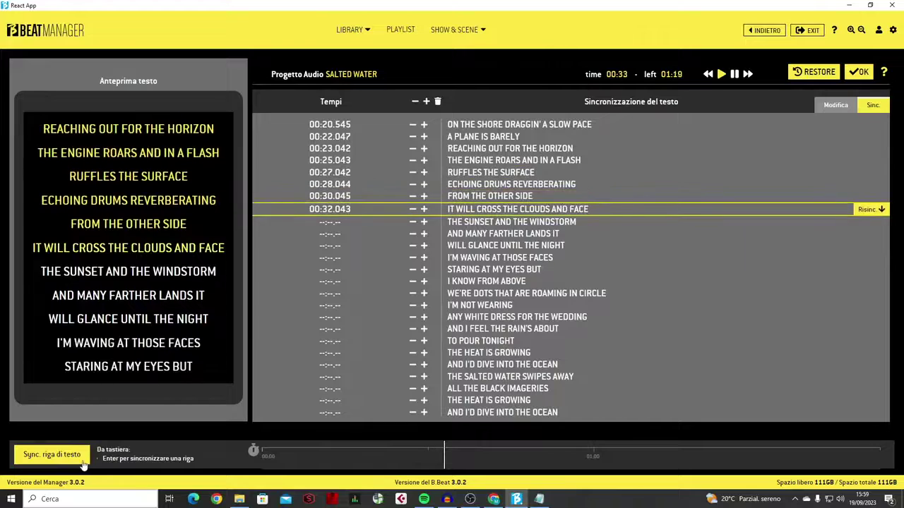
left_click(735, 74)
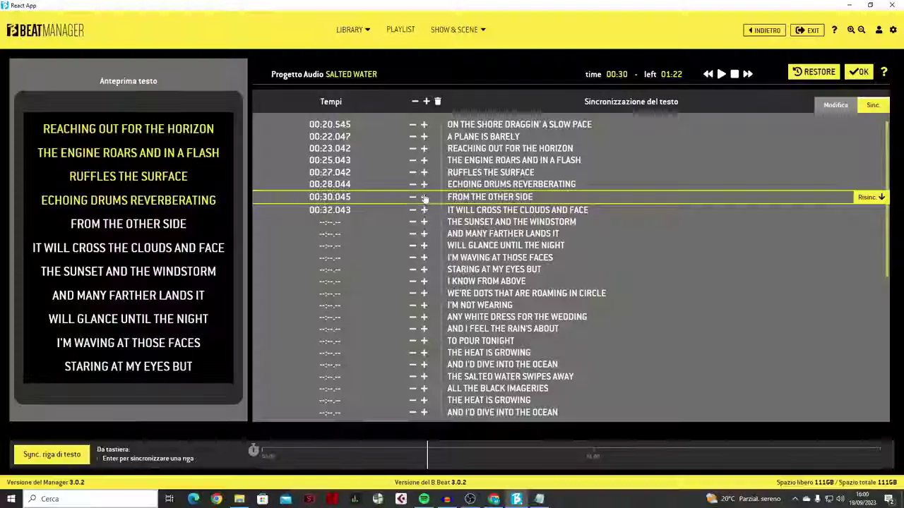
Nudge the FROM THE OTHER SIDE timestamp later to 00:30.195
left_click(423, 197)
left_click(423, 198)
left_click(423, 197)
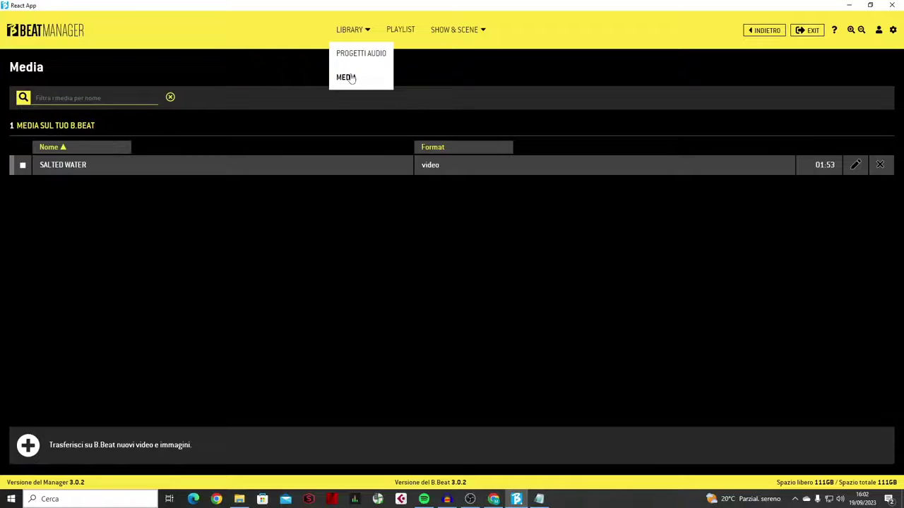
Open Configurazioni and check the default background image, keeping NO IMAGE
left_click(346, 78)
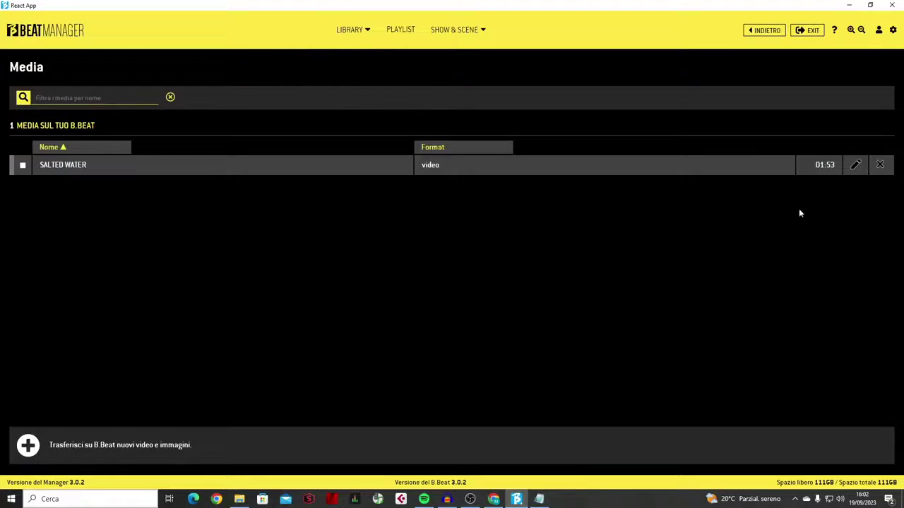
left_click(891, 30)
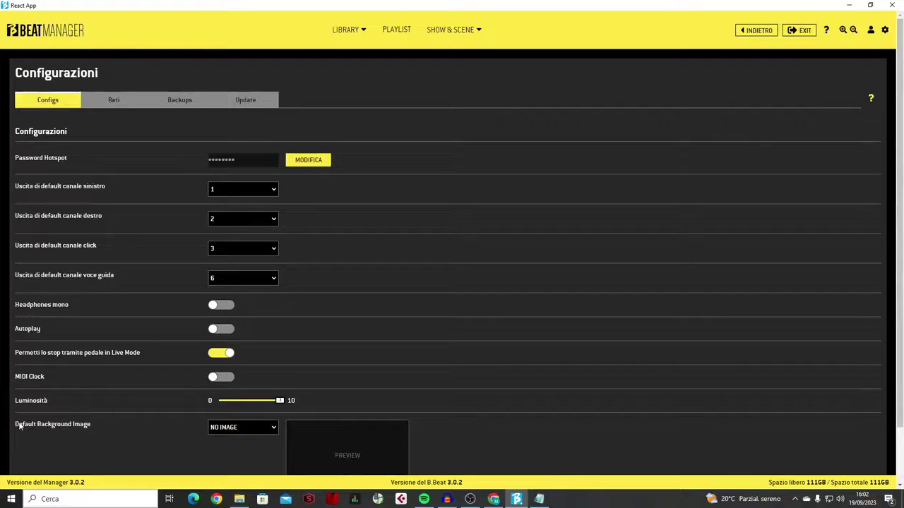
left_click(274, 427)
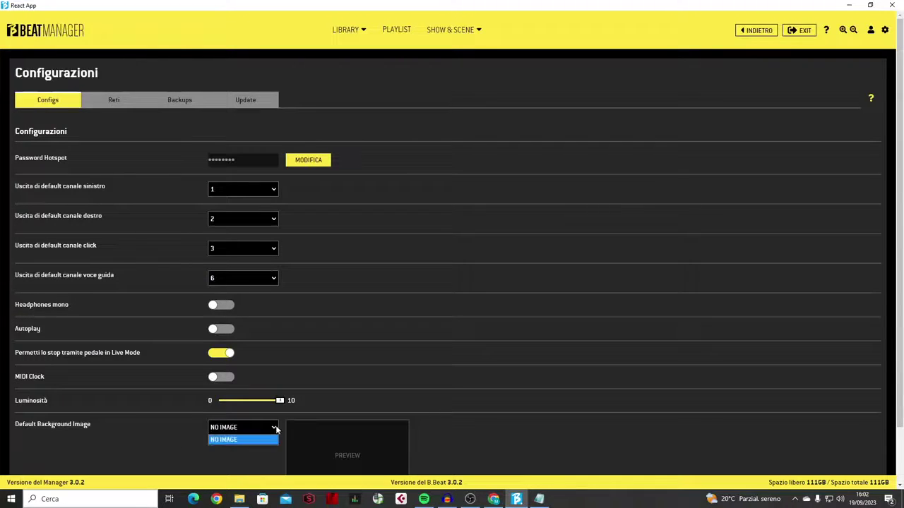
left_click(132, 443)
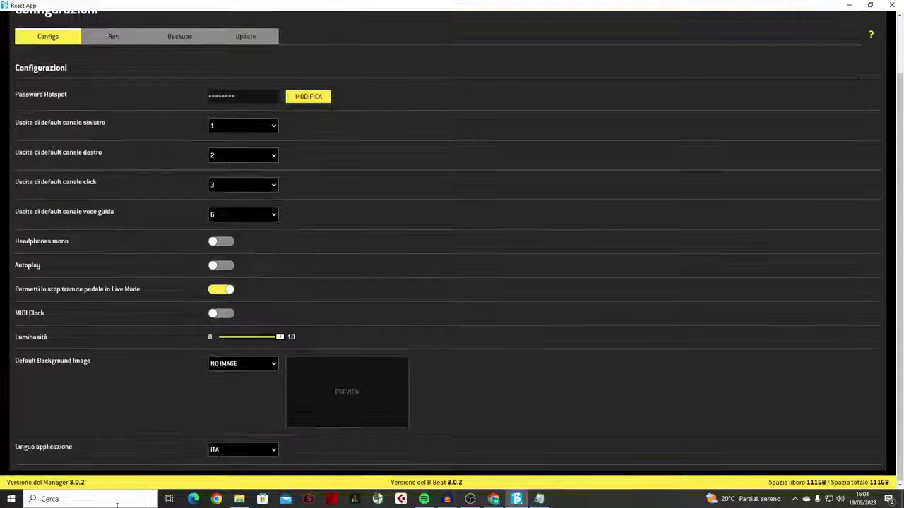
left_click(253, 454)
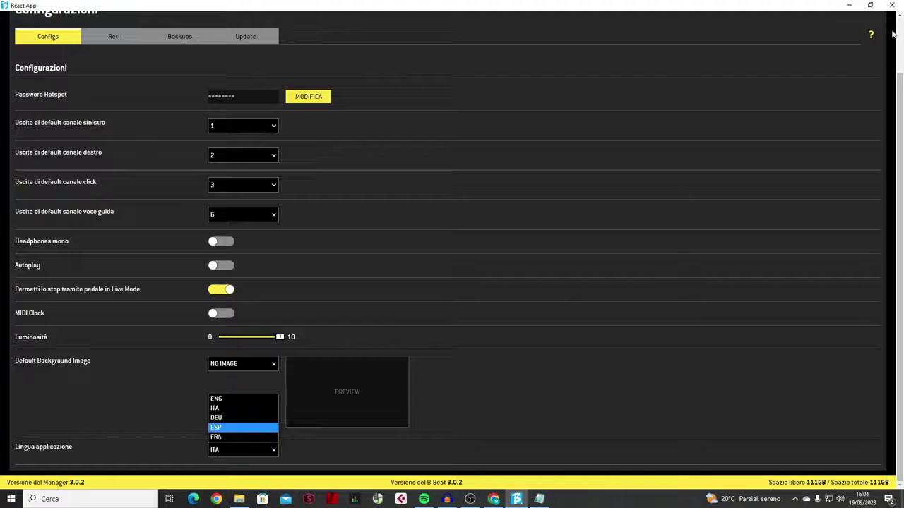
scroll(435, 276, "up", 1)
scroll(436, 276, "up", 1)
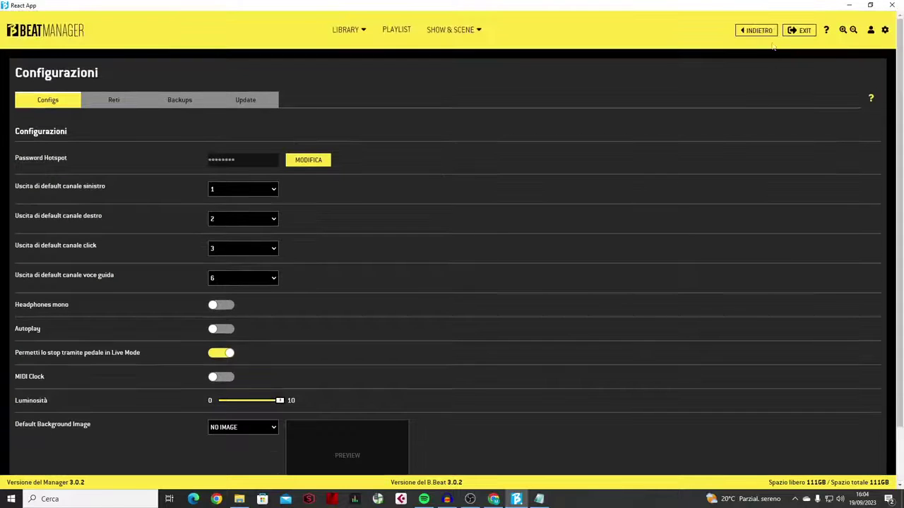
left_click(345, 29)
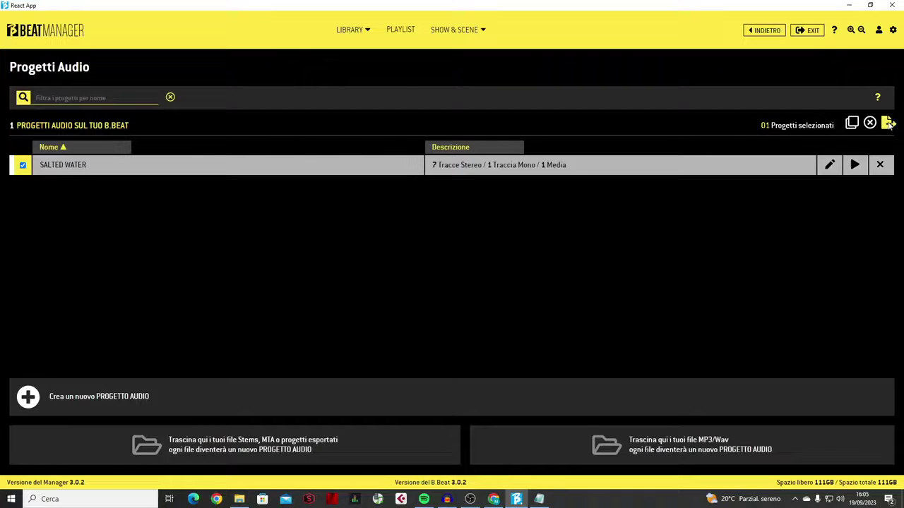
Start exporting the ticked SALTED WATER project from the audio projects library
left_click(888, 124)
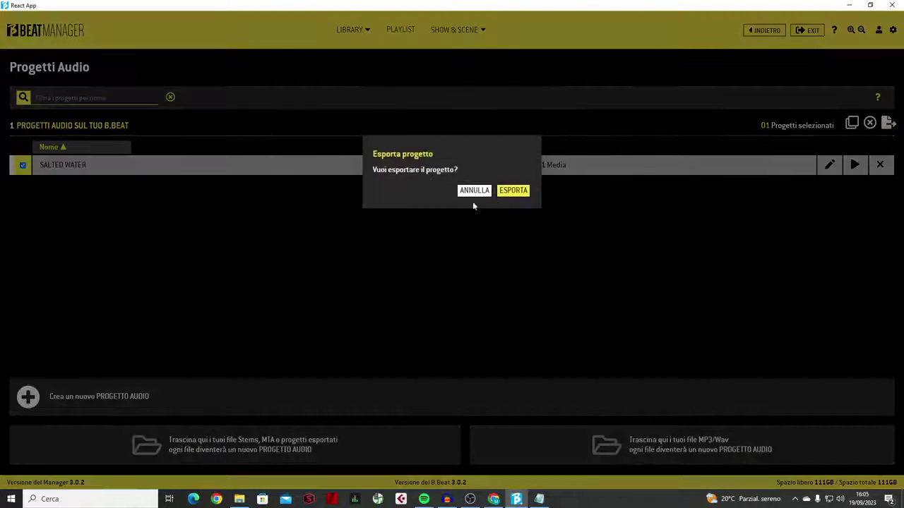